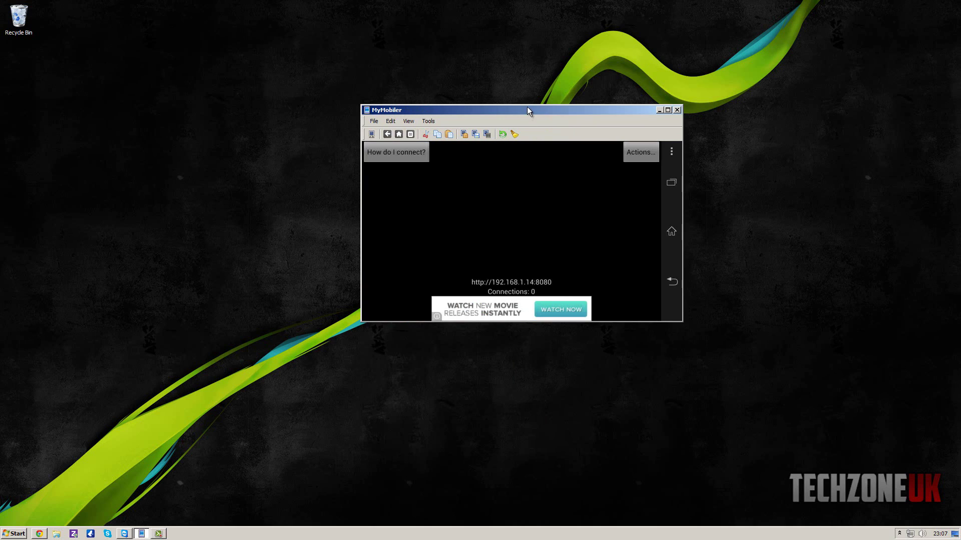
# Move the mirrored MyMobiler phone window left and down on the desktop.
pyautogui.moveTo(527, 106); pyautogui.dragTo(438, 120)
pyautogui.click(451, 94)
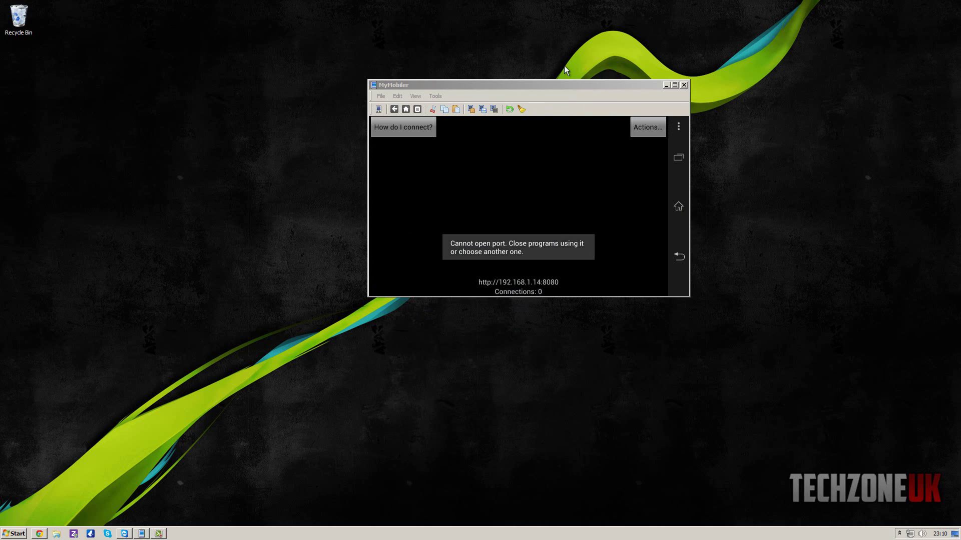
# Drag the MyMobiler phone window toward the centre, then into the desktop's bottom-right corner.
pyautogui.moveTo(569, 85); pyautogui.dragTo(497, 121)
pyautogui.click(506, 83)
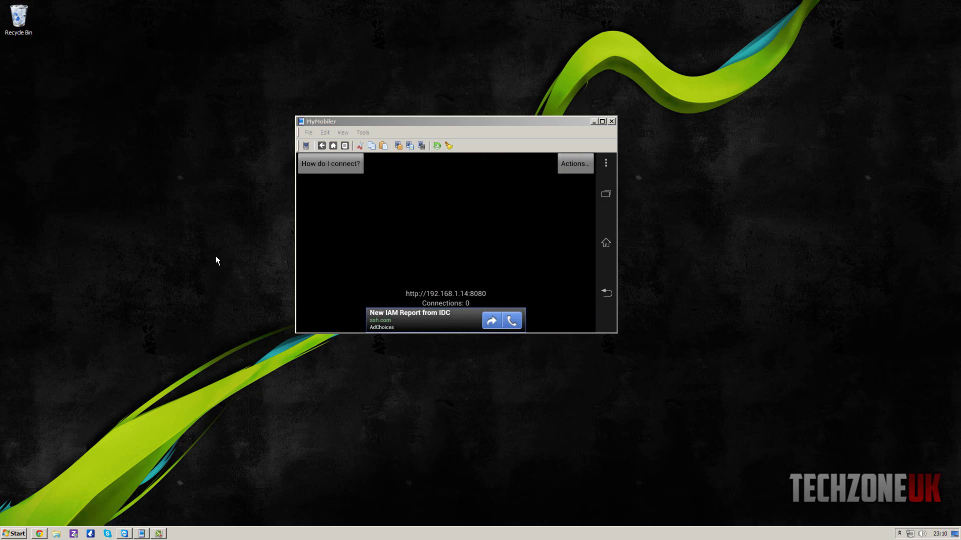
pyautogui.moveTo(390, 125); pyautogui.dragTo(722, 306)
pyautogui.click(472, 248)
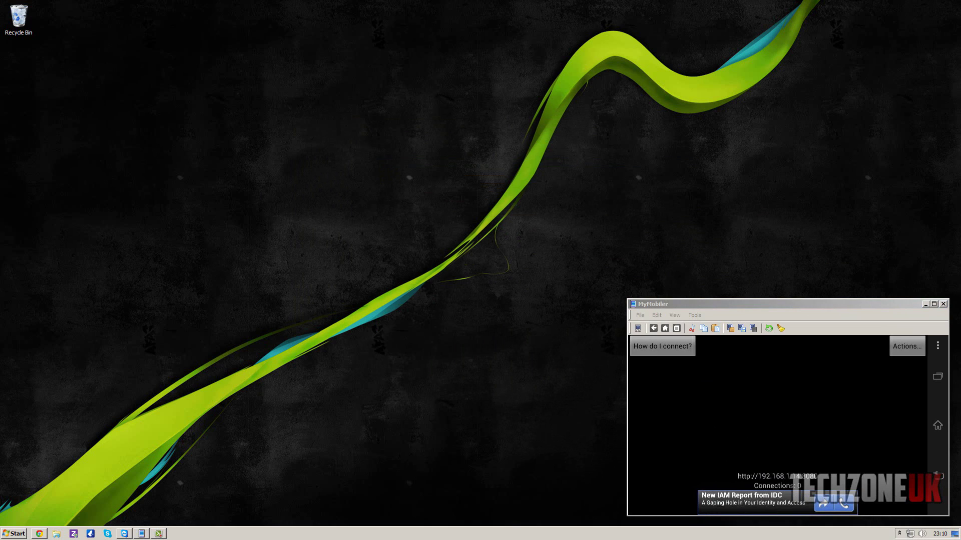
# Launch Chrome and snap it to the left half of the screen beside the phone window.
pyautogui.click(39, 534)
pyautogui.moveTo(769, 5); pyautogui.dragTo(125, 83)
pyautogui.moveTo(1, 80); pyautogui.dragTo(0, 80)
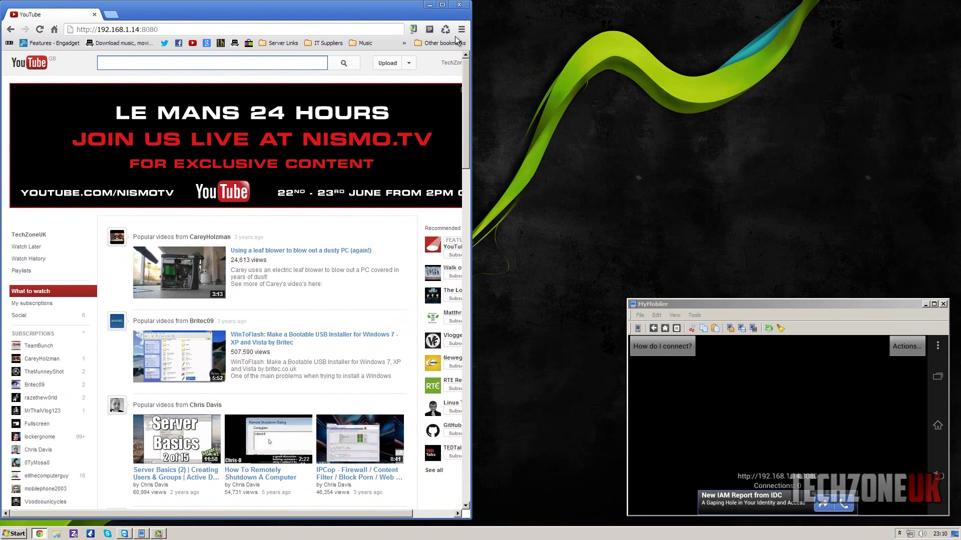
pyautogui.moveTo(471, 47); pyautogui.dragTo(624, 51)
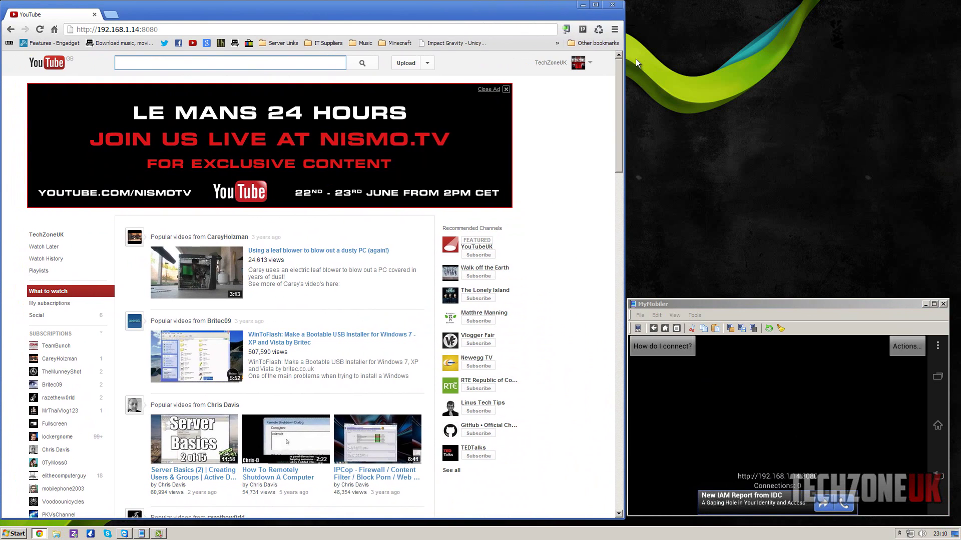
pyautogui.click(738, 305)
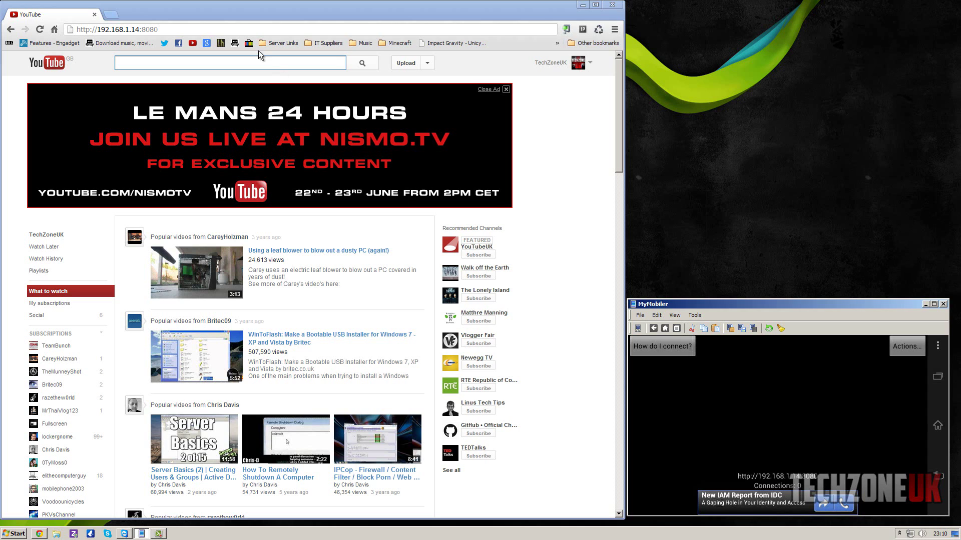
# Load the phone's server at 192.168.1.14:8080 from Chrome's address bar.
pyautogui.click(231, 29)
pyautogui.press('End')
pyautogui.hotkey('ctrl', 'shift', 'Left')
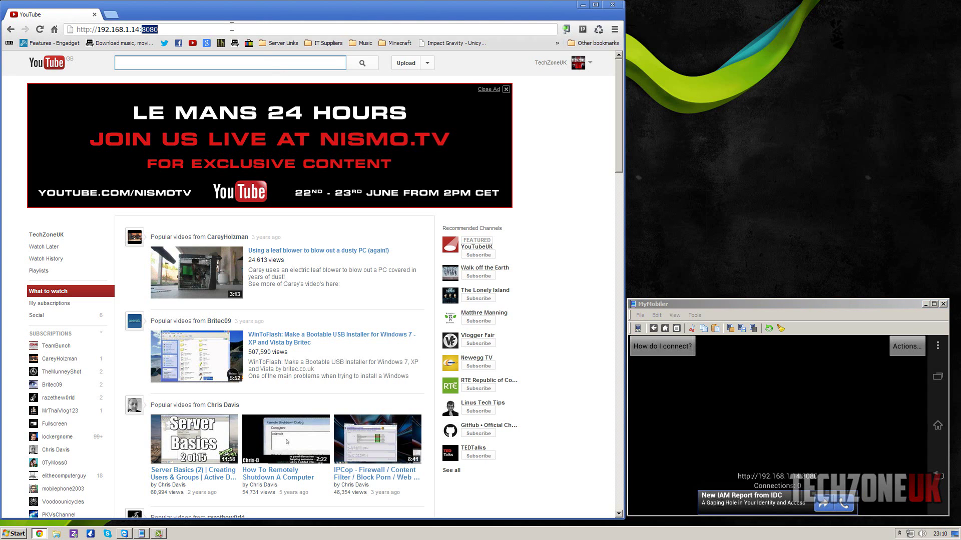
pyautogui.press('Return')
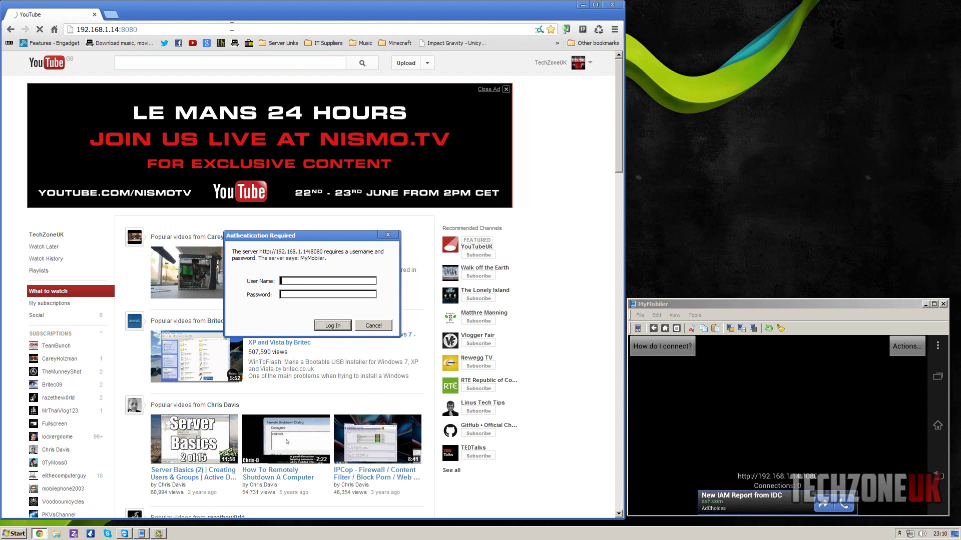
# Enter the username and password in the Authentication Required prompt and submit them.
pyautogui.write('userpassword')
pyautogui.press('Return')
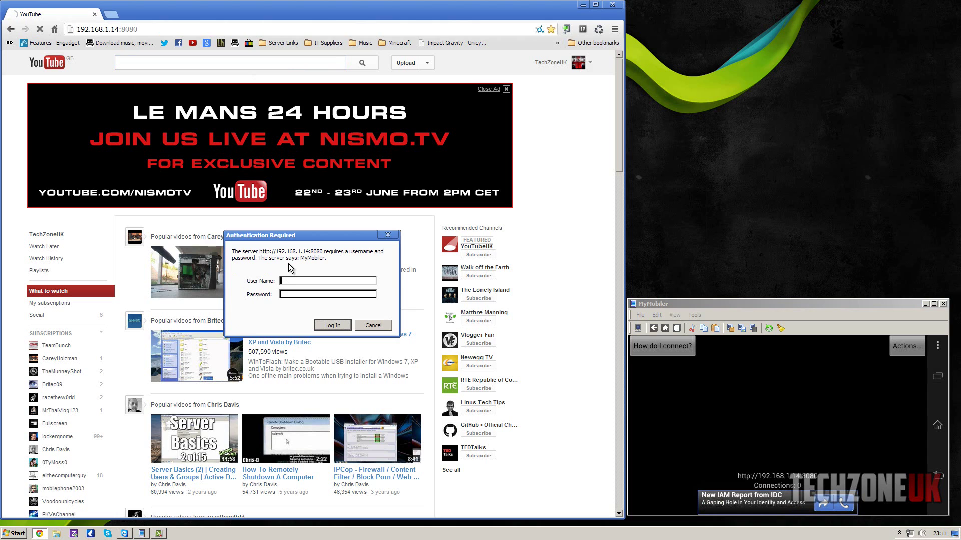
pyautogui.click(653, 306)
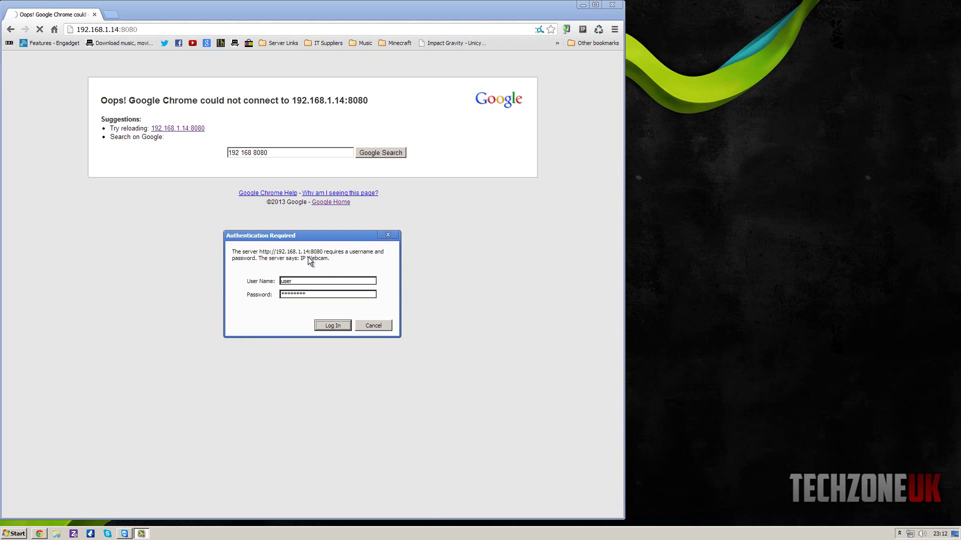
# Verify the entered username and password, then log in to the IP Webcam server.
pyautogui.click(273, 261)
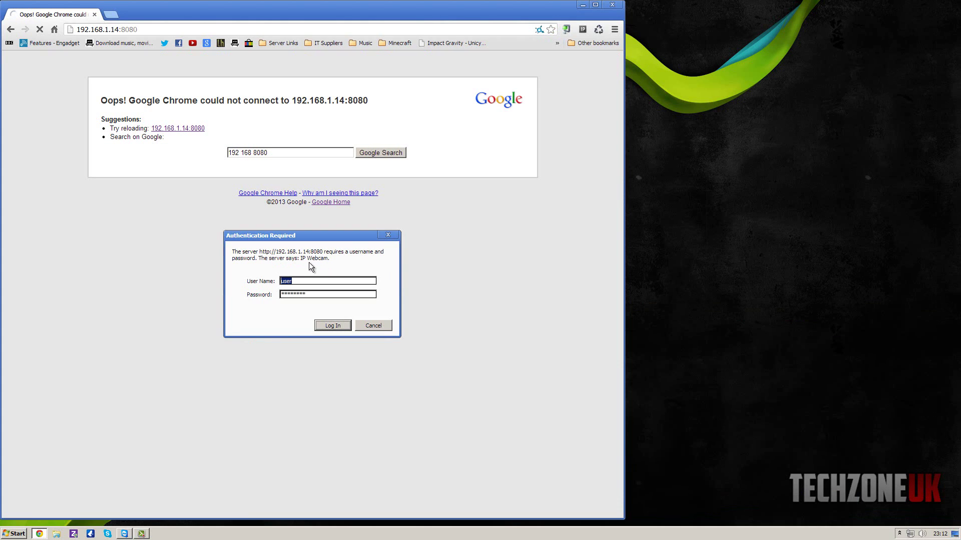
pyautogui.click(306, 280)
pyautogui.click(307, 294)
pyautogui.doubleClick(306, 295)
pyautogui.click(310, 294)
pyautogui.click(334, 325)
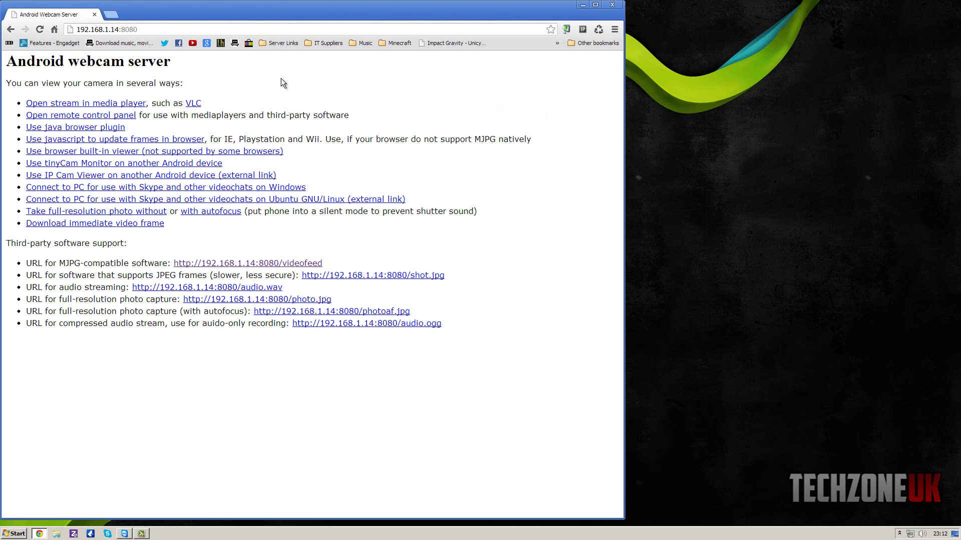
# Maximize Chrome and highlight the viewing-options intro and MJPG-compatible software URL line.
pyautogui.doubleClick(308, 15)
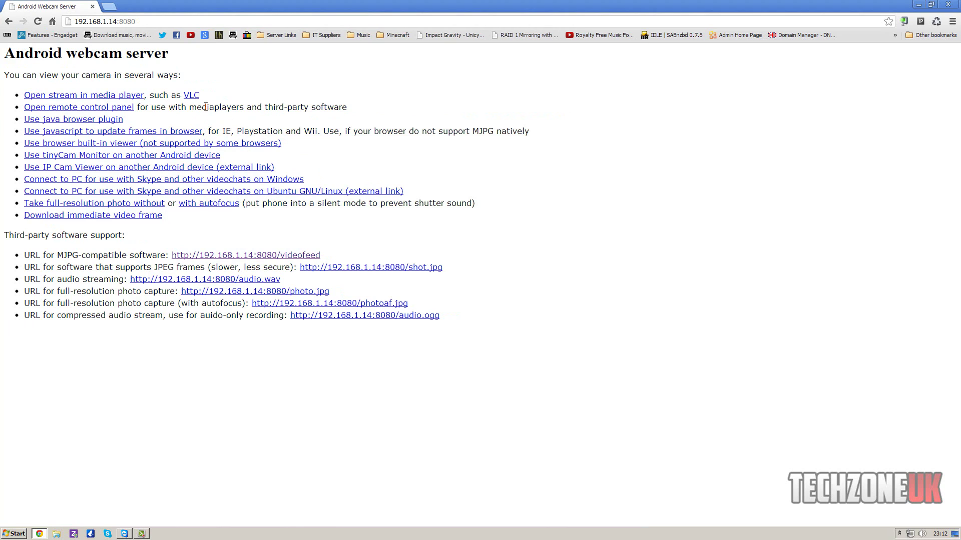
pyautogui.moveTo(40, 75); pyautogui.dragTo(122, 75)
pyautogui.click(157, 76)
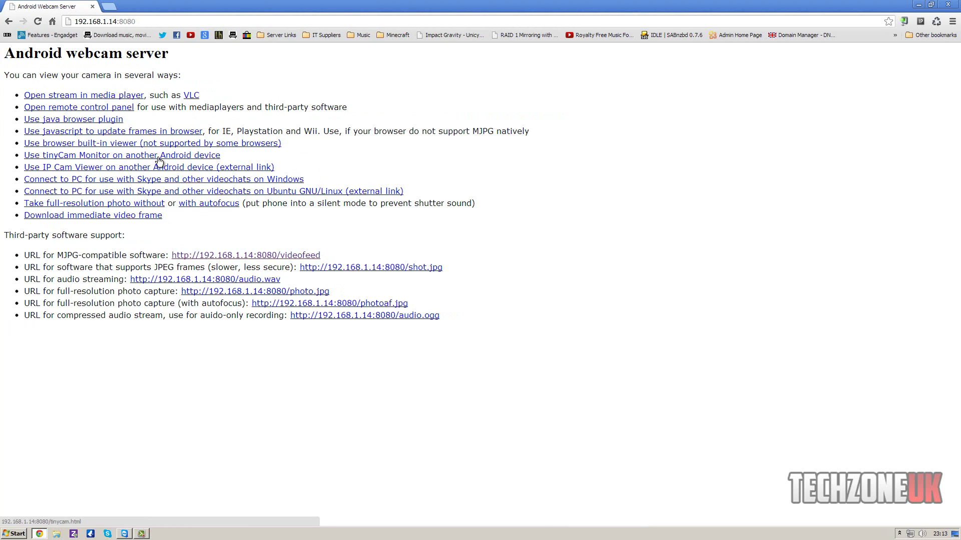
pyautogui.moveTo(62, 258); pyautogui.dragTo(147, 258)
# Open the Java browser plugin viewer and let Java run this time.
pyautogui.click(92, 258)
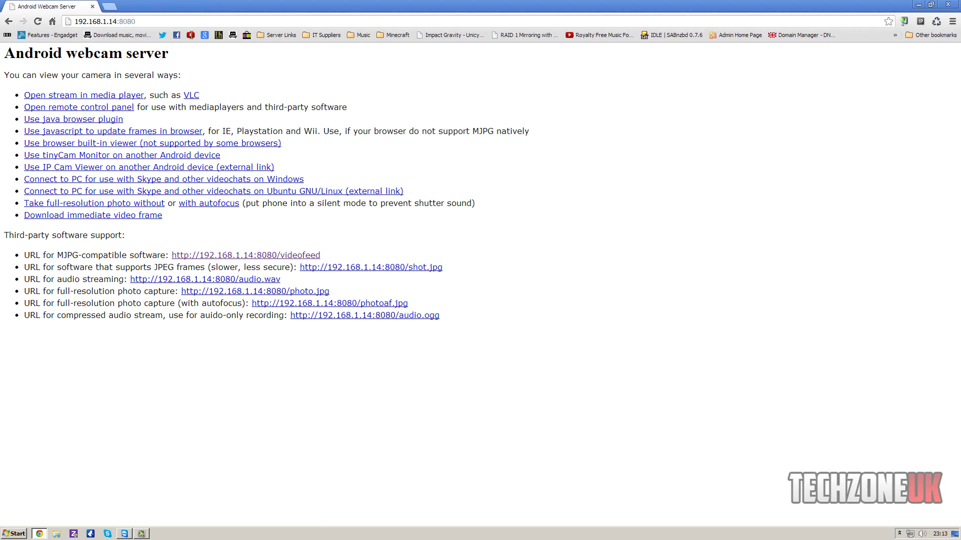
pyautogui.click(97, 124)
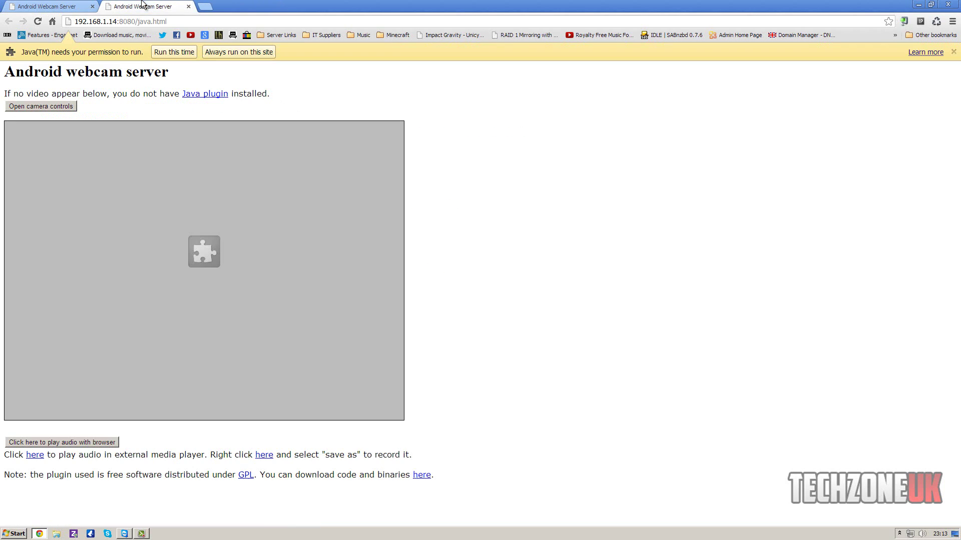
pyautogui.click(171, 53)
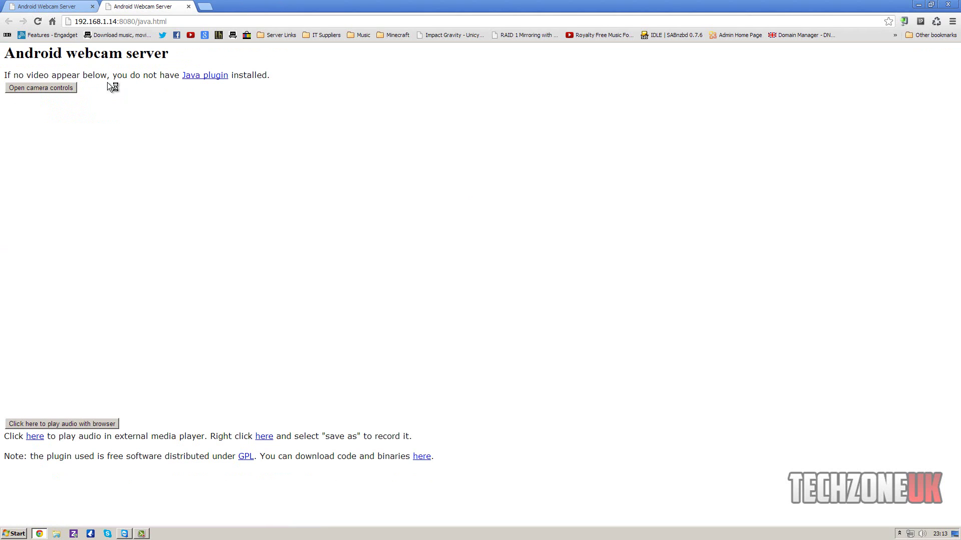
# Log in to the Java viewer with the camera credentials, accept the risk and run it.
pyautogui.write('user')
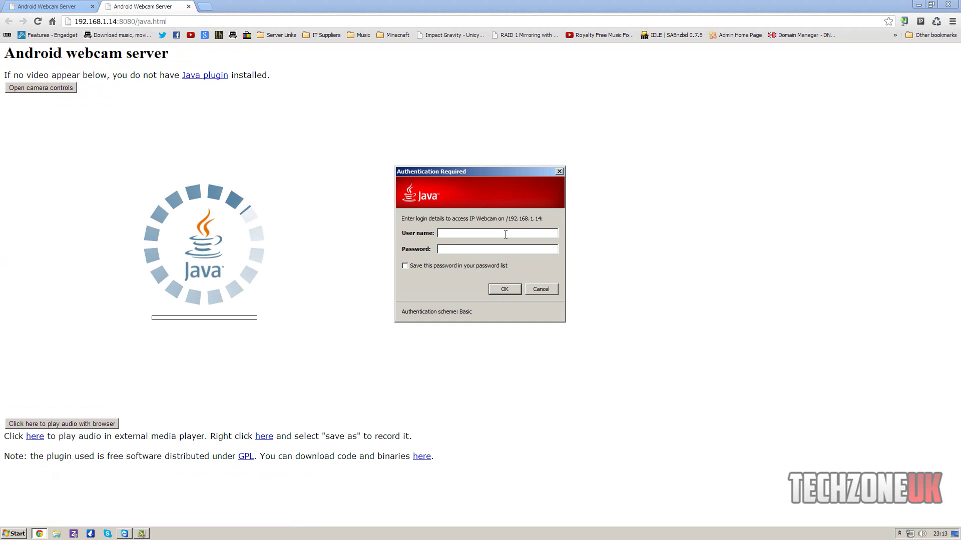
pyautogui.press('Tab')
pyautogui.write('password')
pyautogui.press('Return')
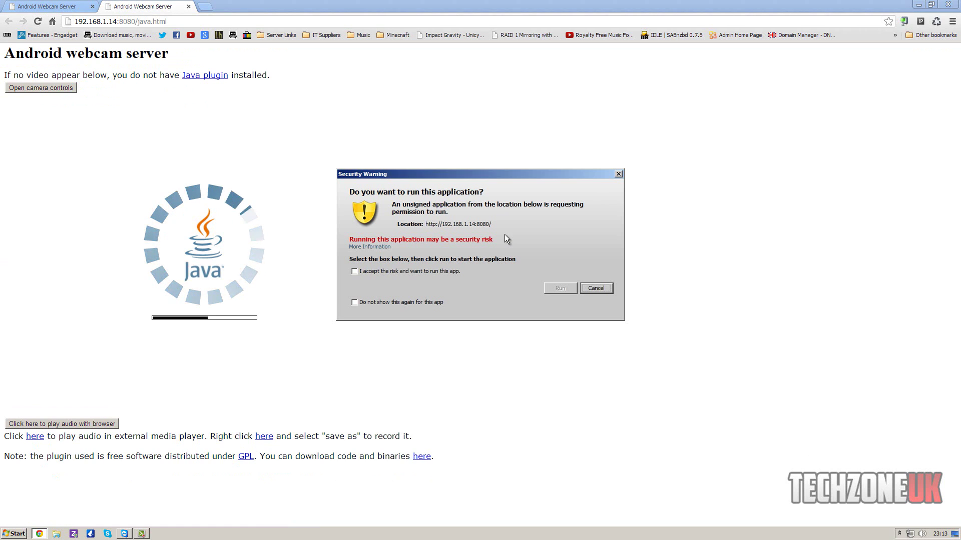
pyautogui.click(453, 272)
pyautogui.click(546, 288)
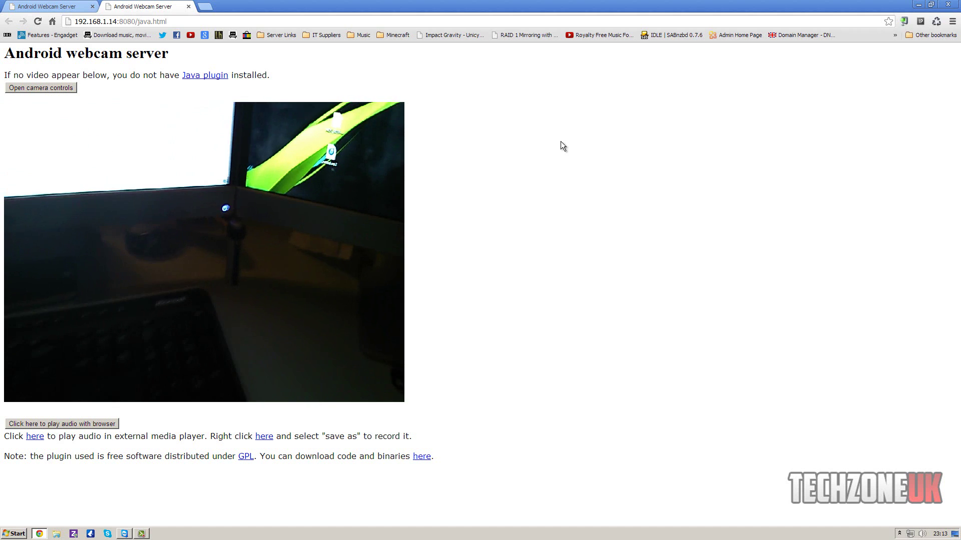
# Open the camera controls window and place it beside the video.
pyautogui.click(58, 89)
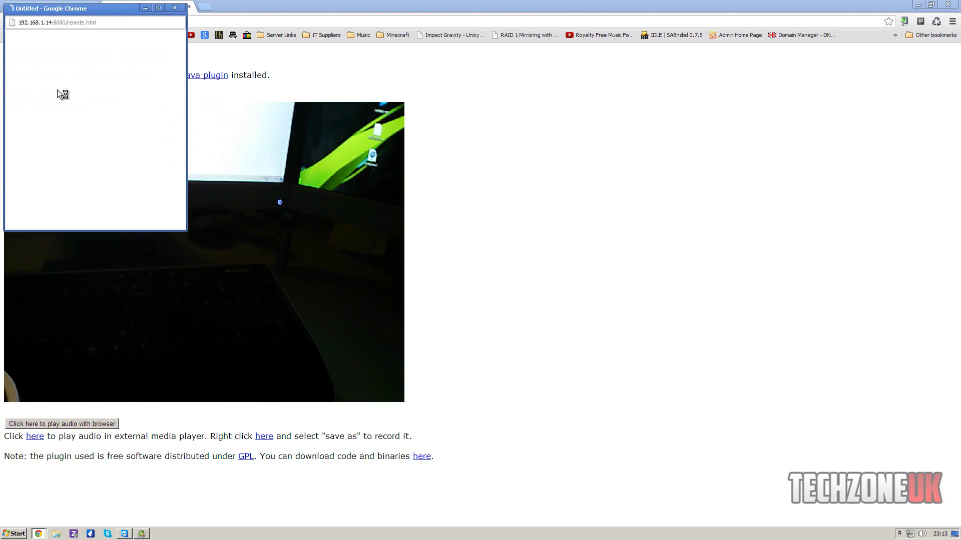
pyautogui.moveTo(90, 8); pyautogui.dragTo(350, 65)
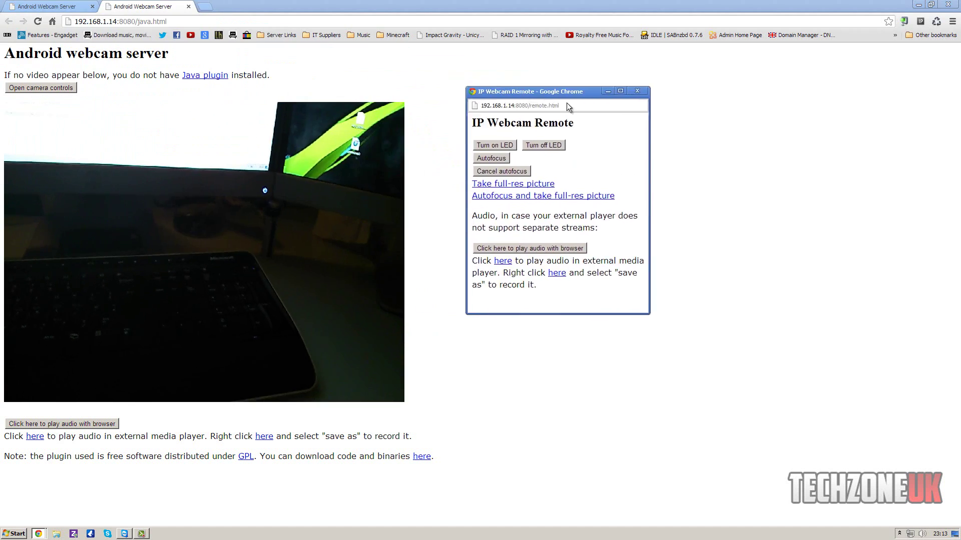
pyautogui.moveTo(573, 109); pyautogui.dragTo(589, 118)
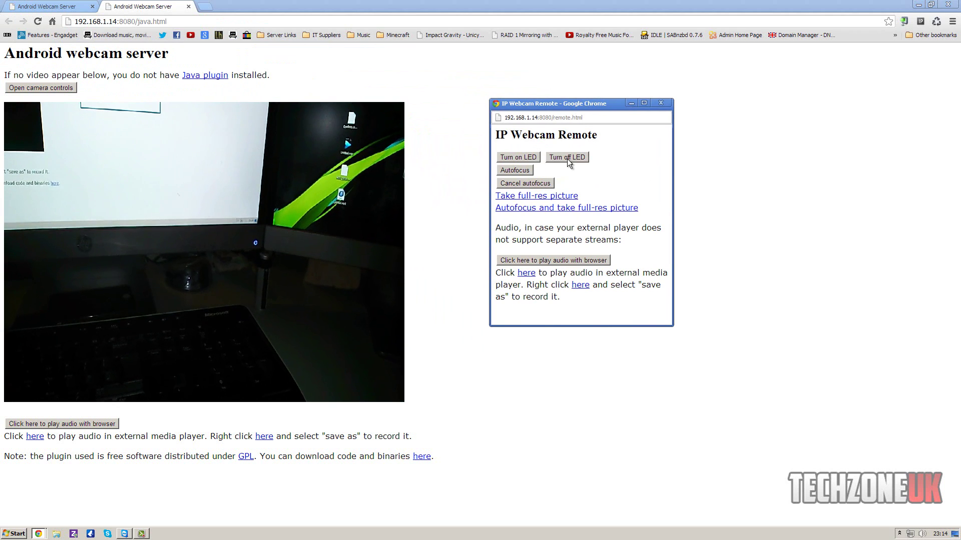
# Toggle the phone's LED off, on and off again, trigger autofocus, then close the controls.
pyautogui.click(566, 158)
pyautogui.click(524, 158)
pyautogui.click(547, 159)
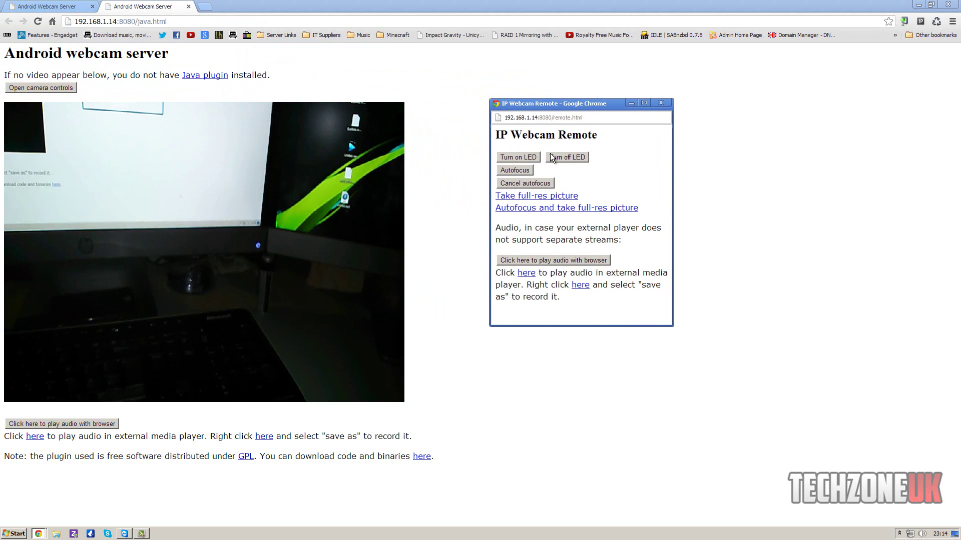
pyautogui.click(527, 174)
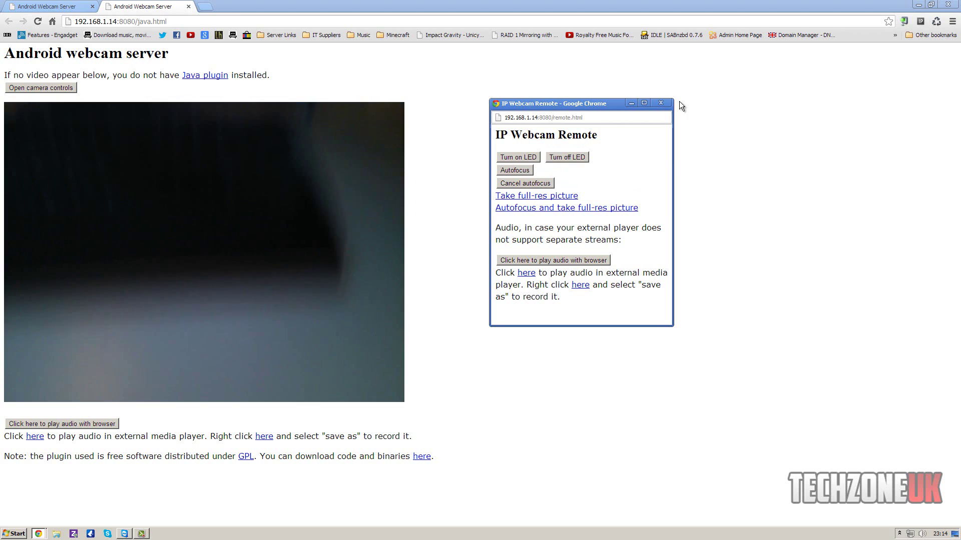
pyautogui.click(661, 103)
# Close the java.html tab and view the stream in the browser built-in viewer tab.
pyautogui.click(188, 6)
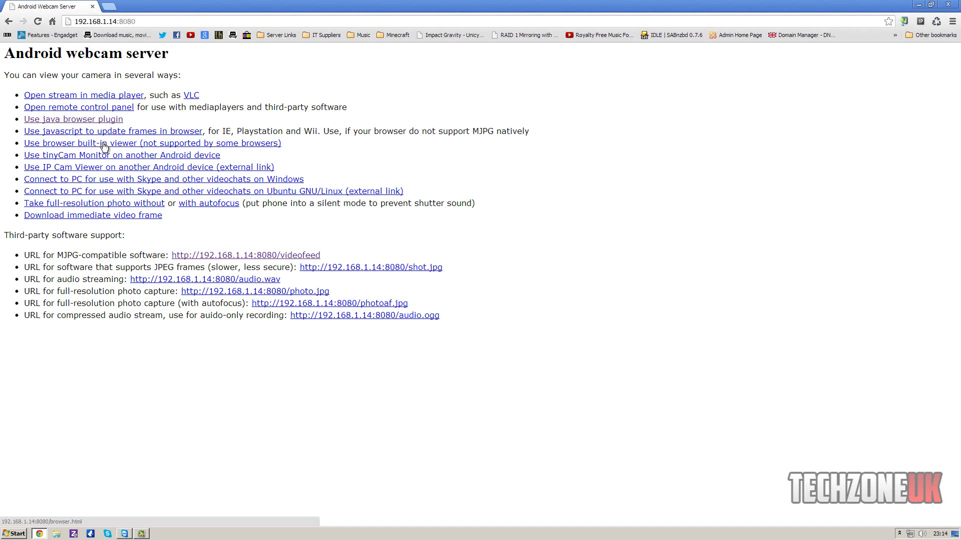
pyautogui.middleClick(134, 147)
pyautogui.click(140, 6)
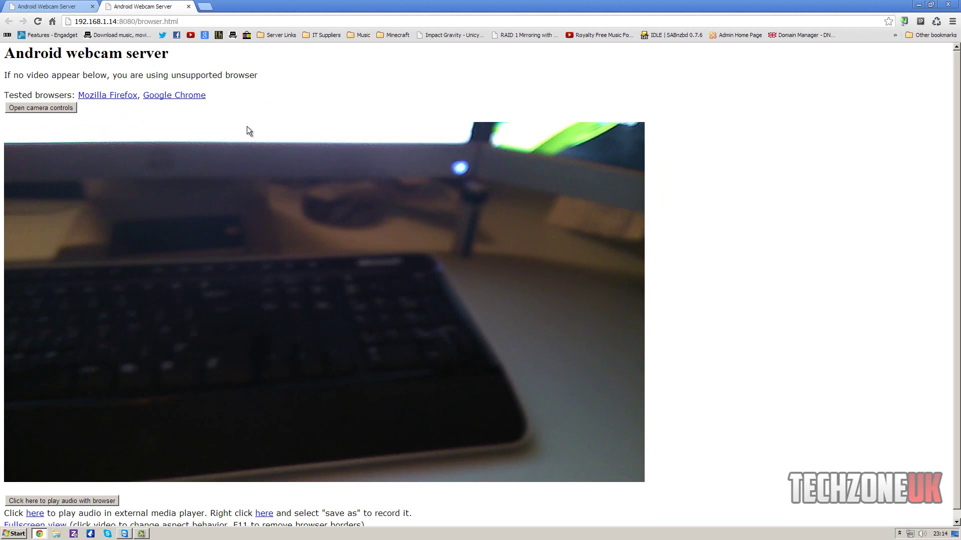
# Close the IP Webcam Remote popup and the browser.html viewer tab.
pyautogui.click(61, 109)
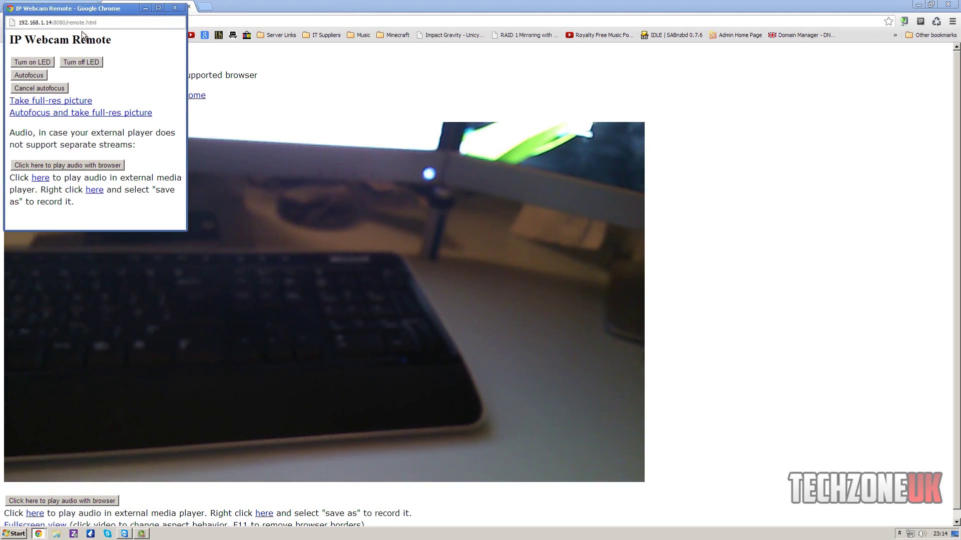
pyautogui.click(174, 8)
pyautogui.click(188, 6)
pyautogui.click(188, 7)
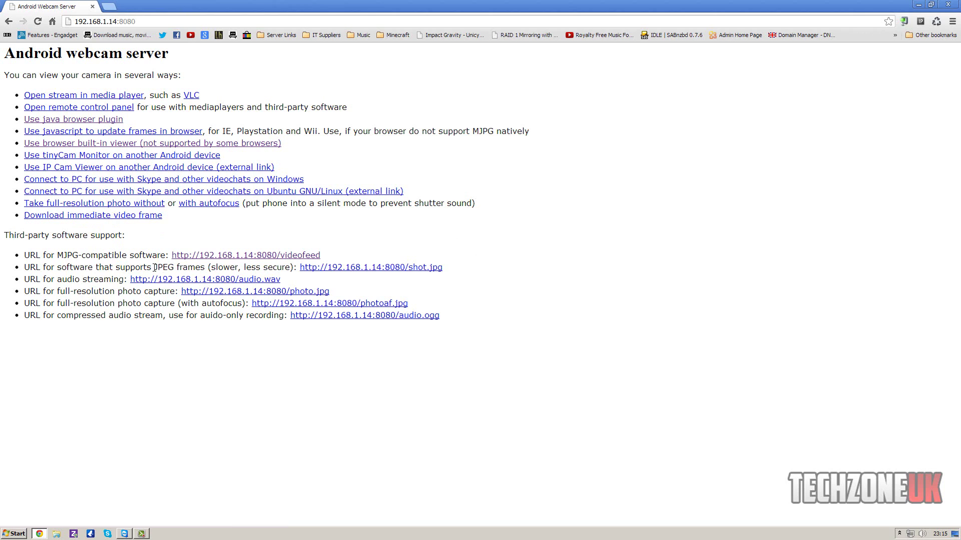
# Reopen the Java browser plugin viewer at /java.html and allow Java to run this time.
pyautogui.moveTo(154, 268); pyautogui.dragTo(171, 269)
pyautogui.click(84, 280)
pyautogui.click(66, 120)
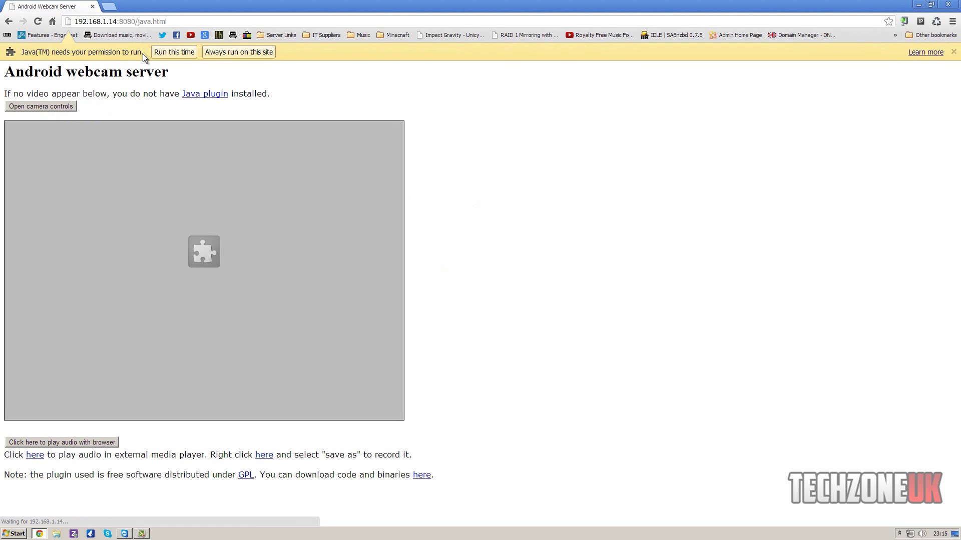
pyautogui.click(164, 53)
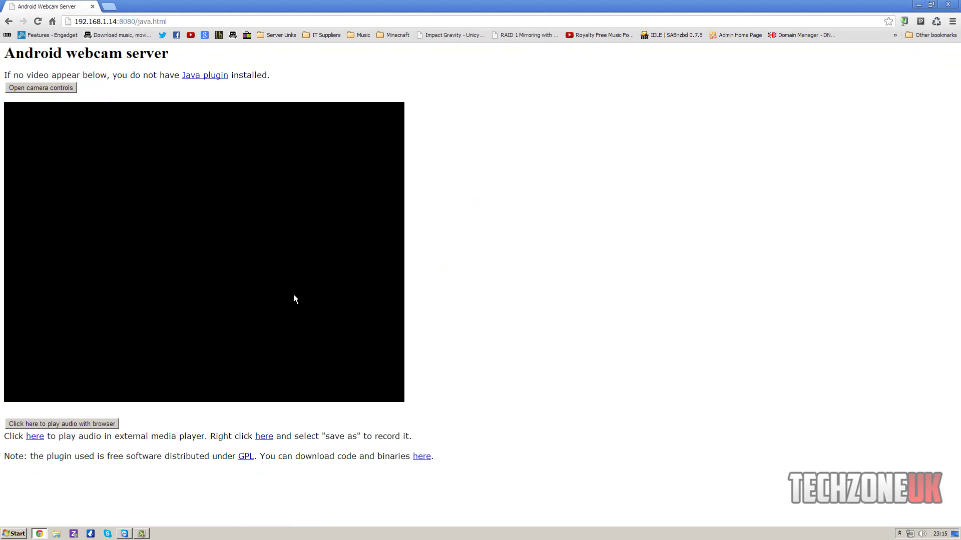